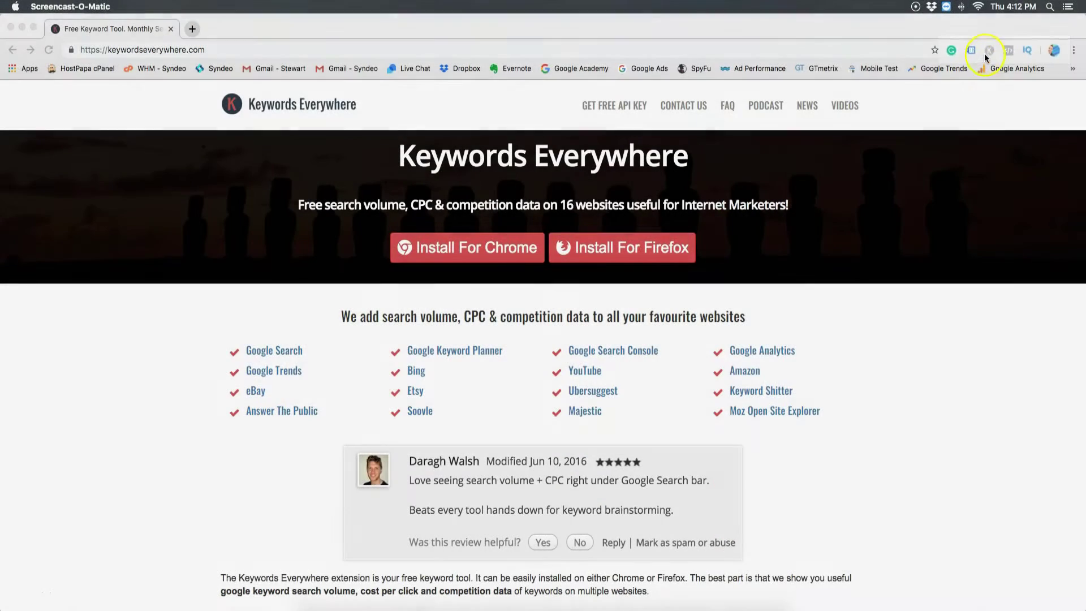
- Switch the Keywords Everywhere extension on from its toolbar menu
click(989, 52)
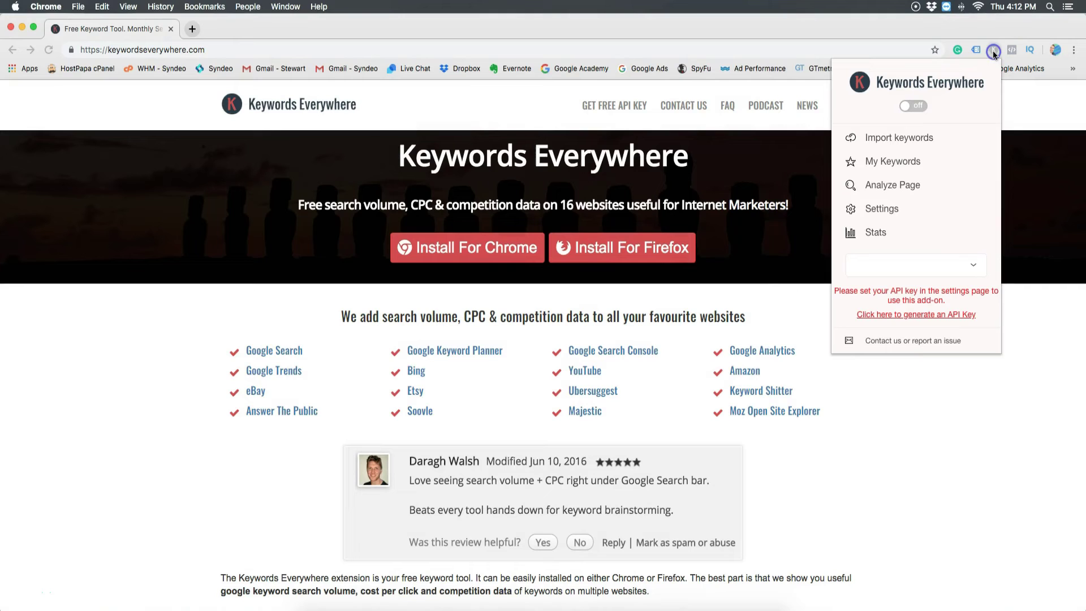
click(909, 108)
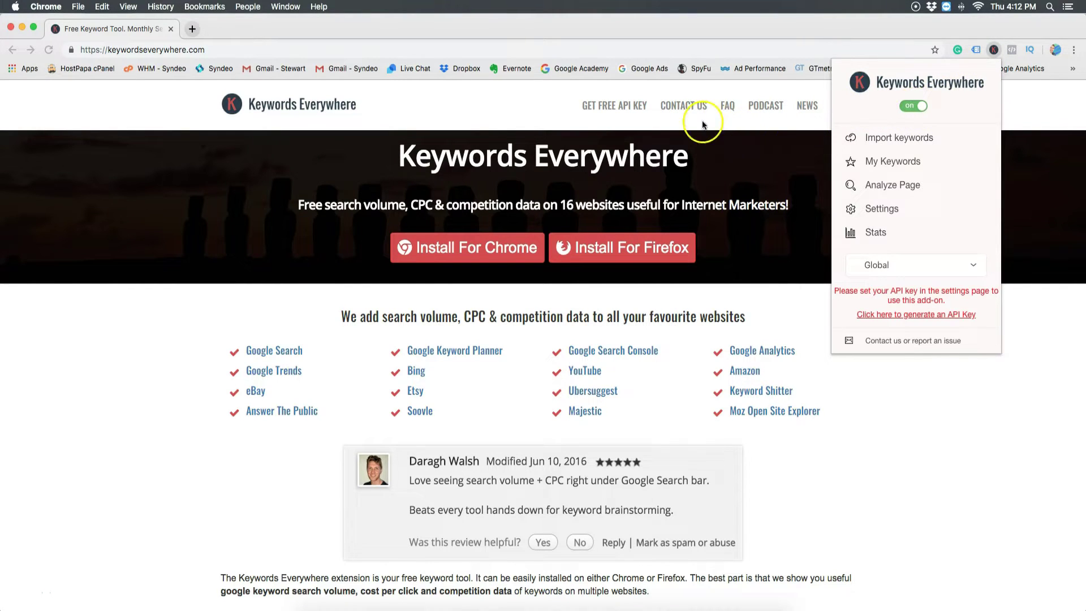
click(613, 109)
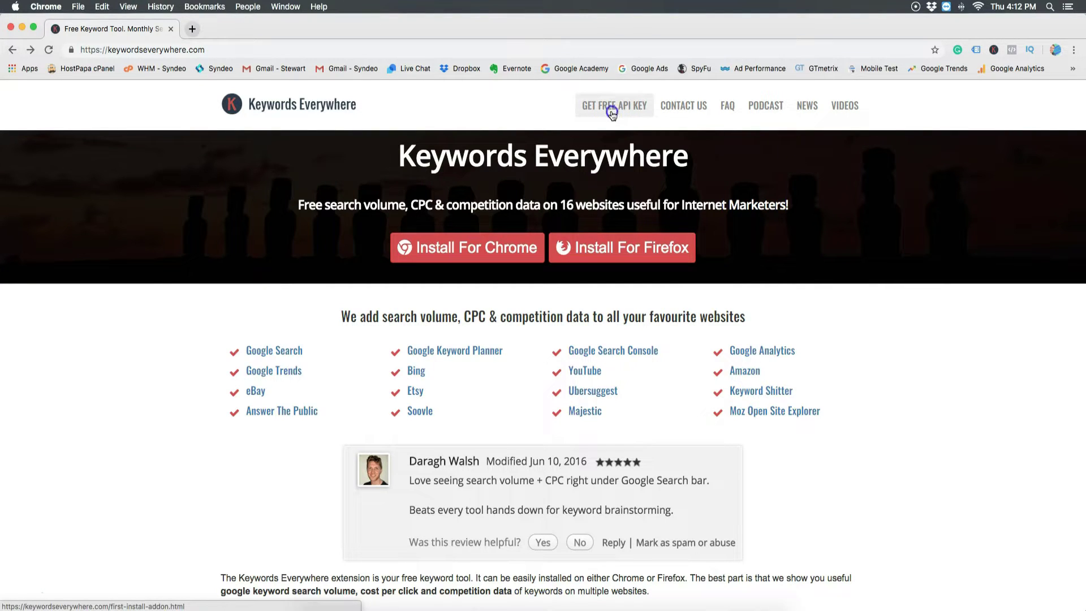
- Request a free API key by e-mail, entering your e-mail address and accepting the terms
click(612, 112)
click(498, 269)
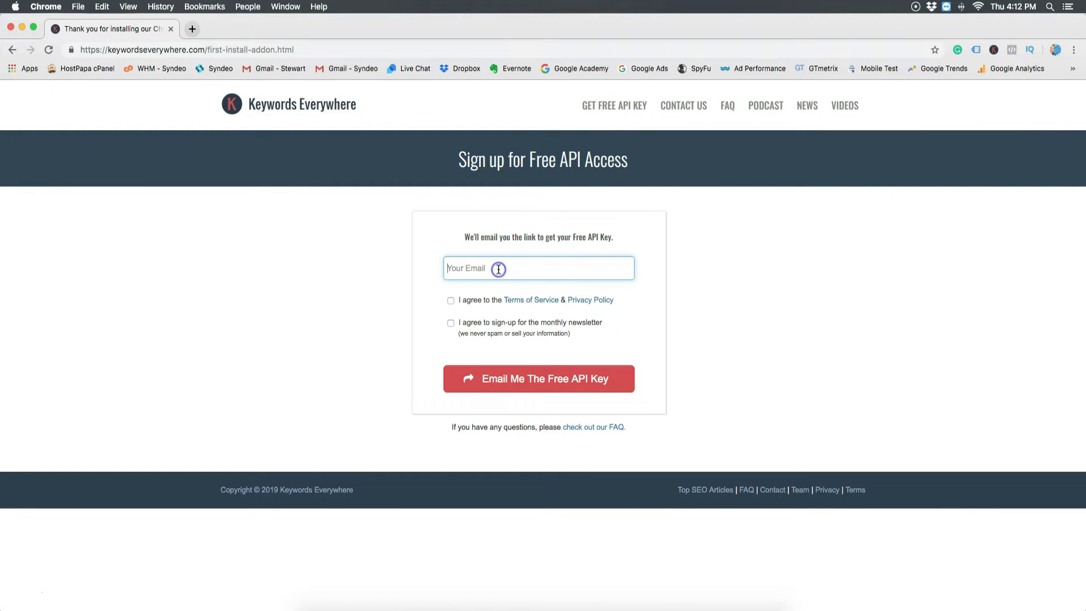
key(super+v)
click(450, 303)
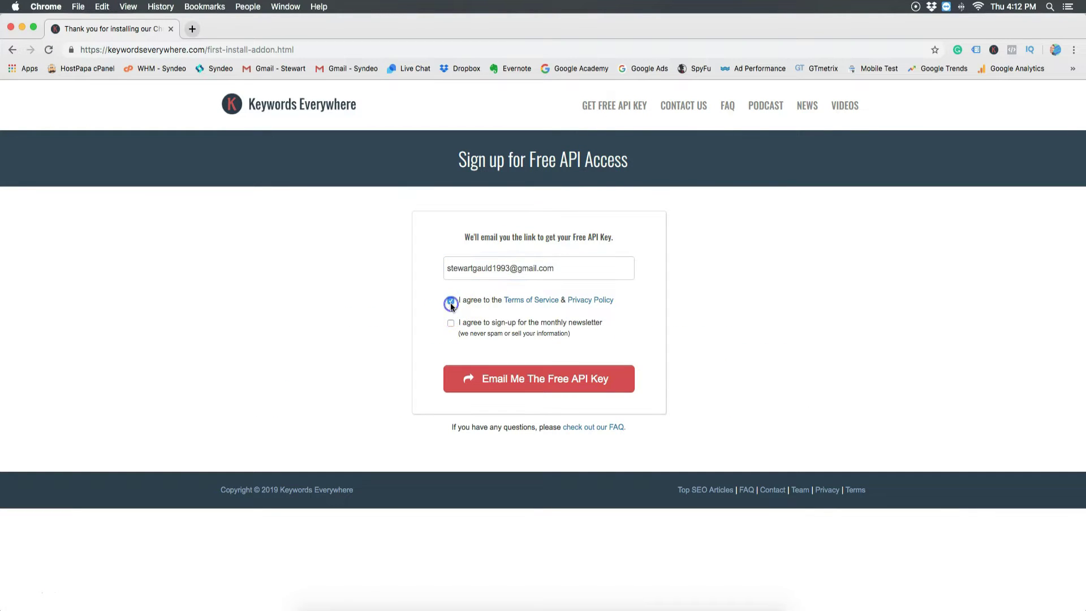
click(475, 377)
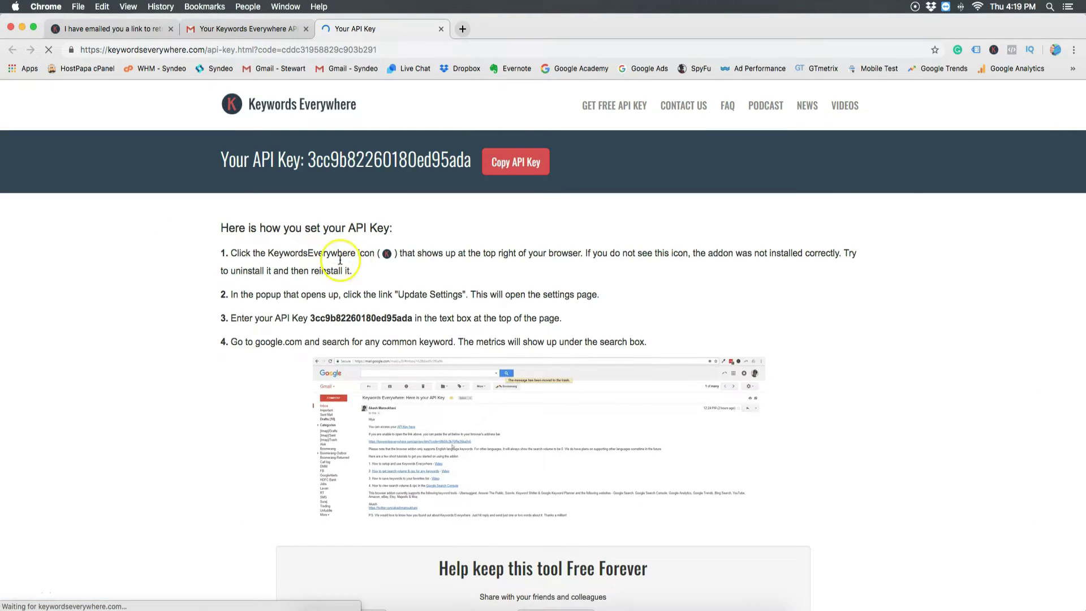
- Copy the API key, paste it into the extension's Settings API key field, and validate it
click(513, 163)
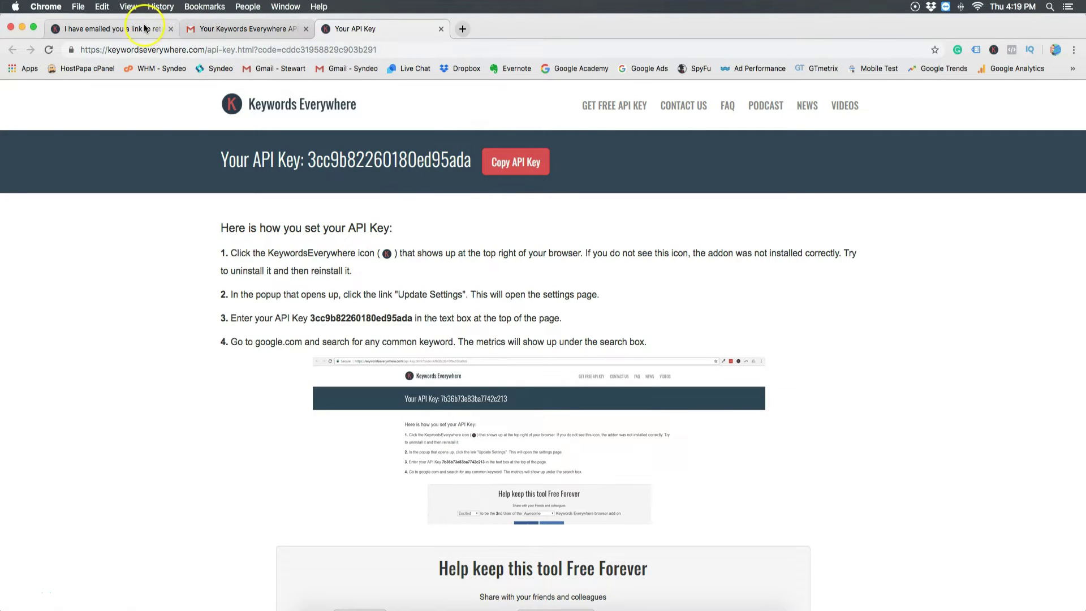
click(993, 49)
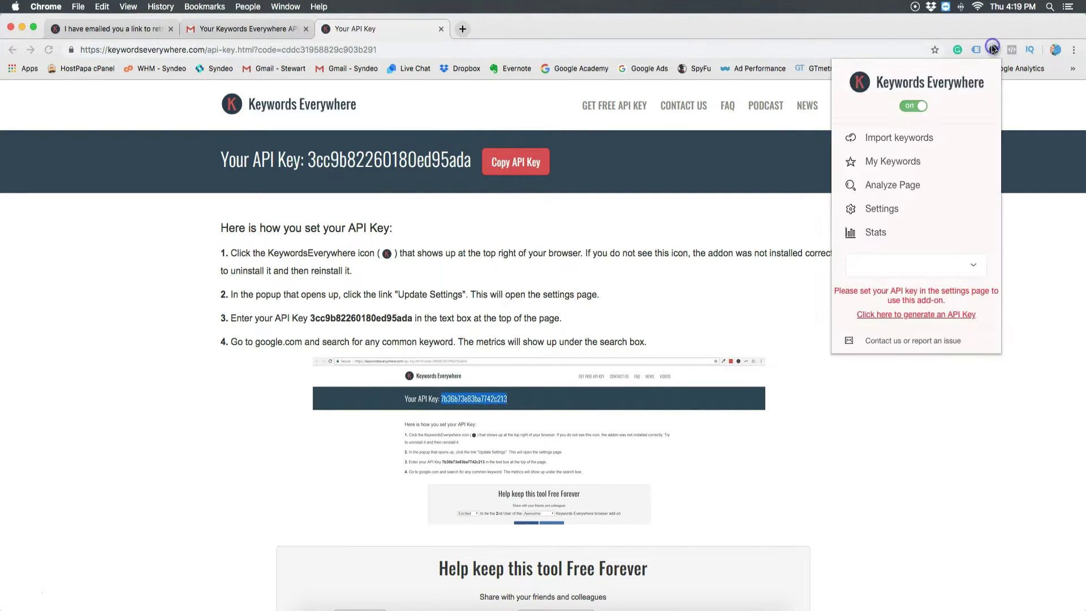
click(889, 208)
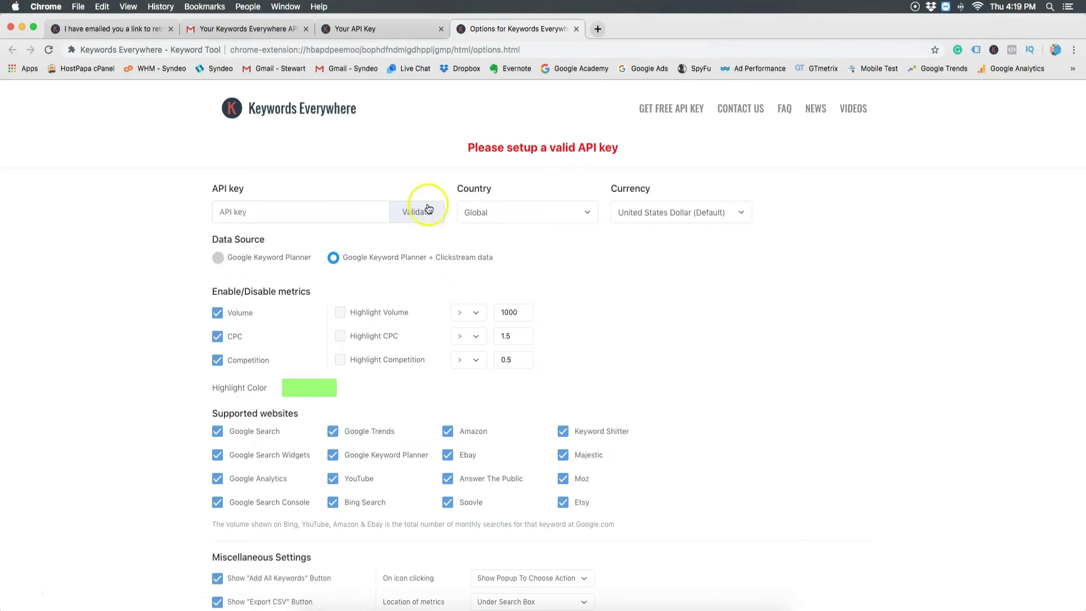
click(365, 207)
key(super+v)
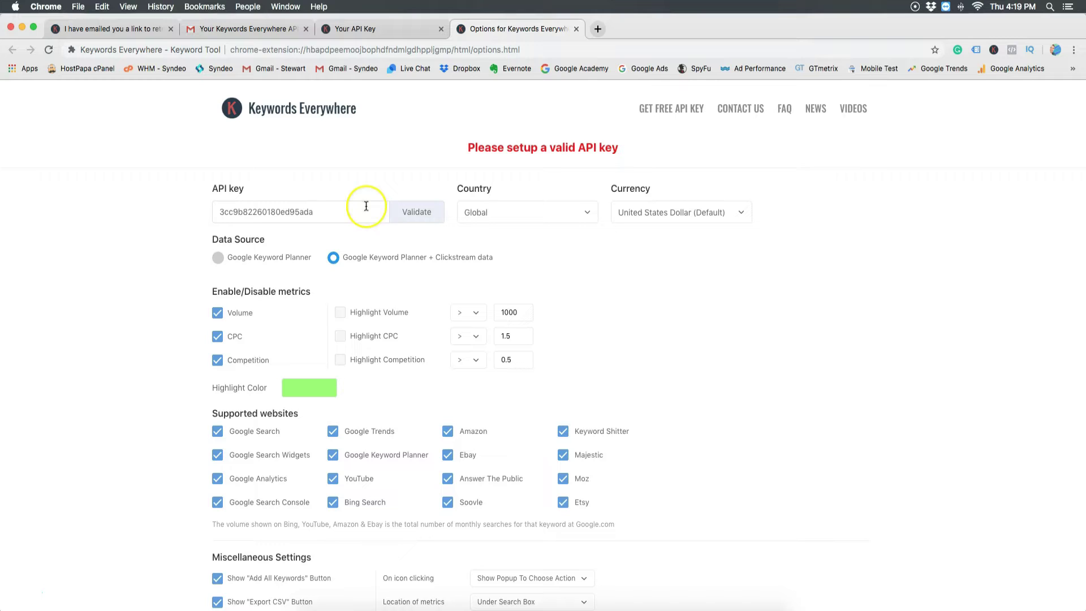
click(426, 216)
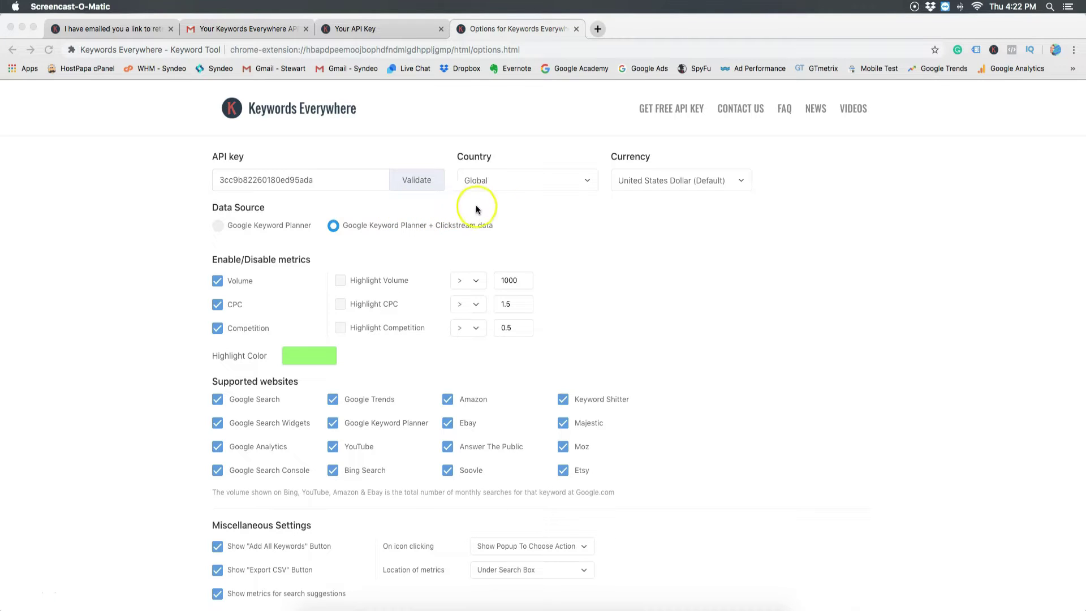
- Choose New Zealand as the country and New Zealand Dollar as the currency
click(586, 181)
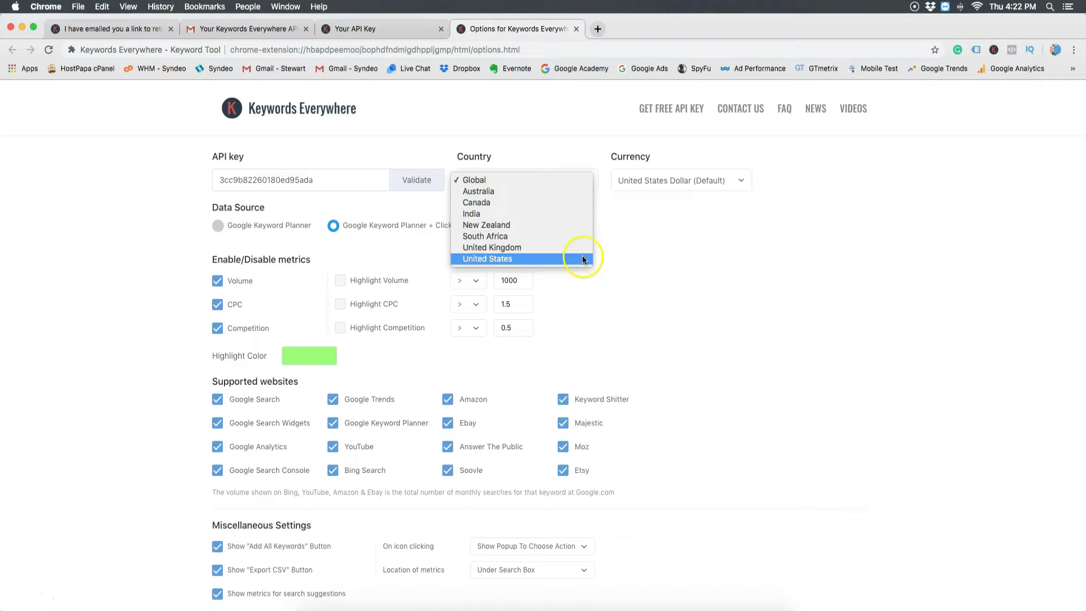
click(580, 232)
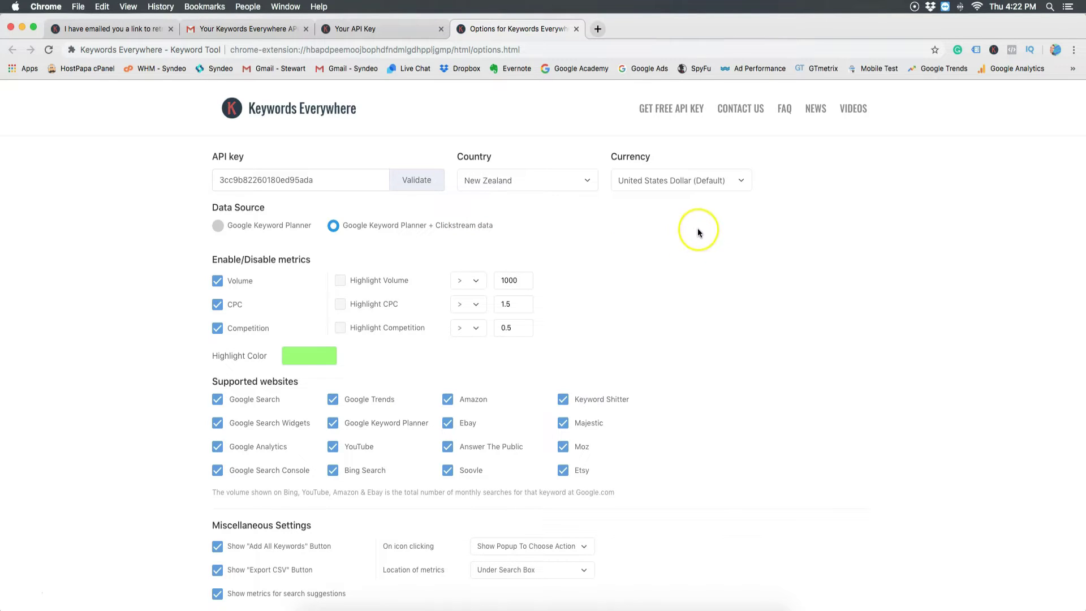
click(740, 187)
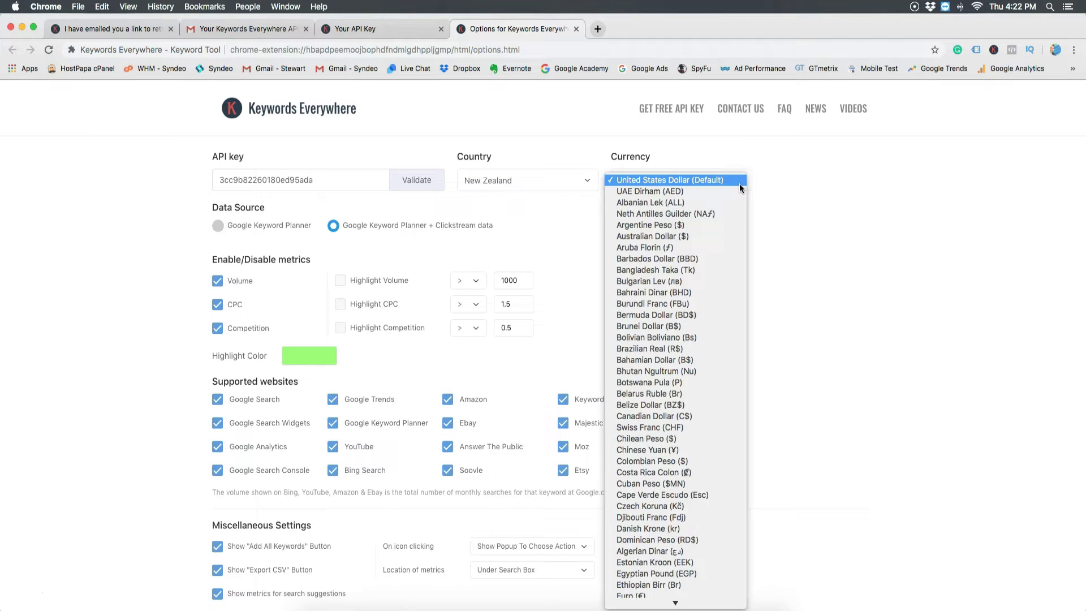
scroll(739, 198, down, 10)
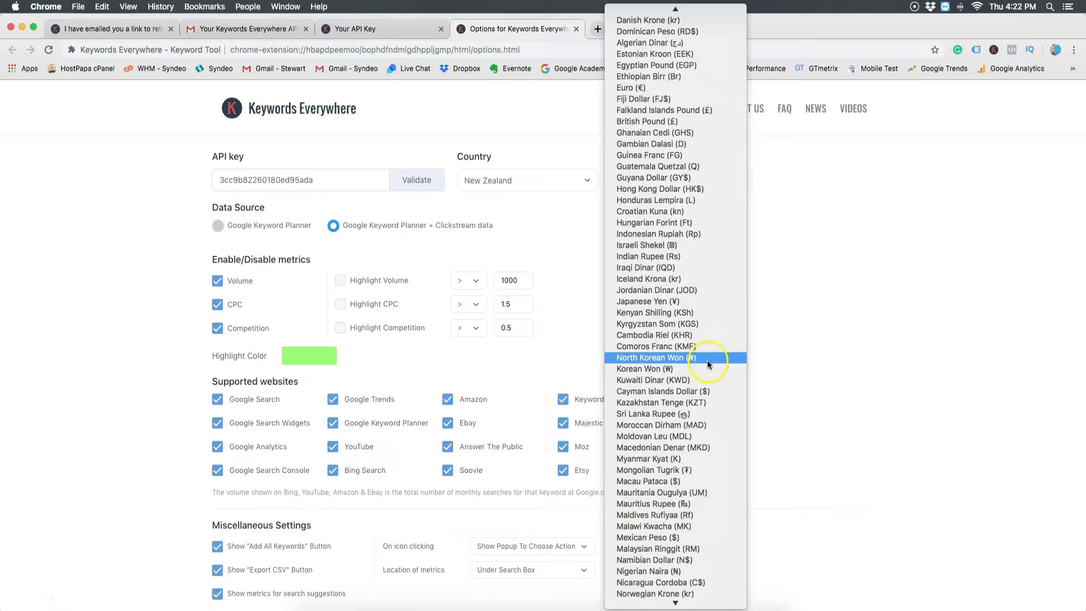
scroll(696, 447, down, 3)
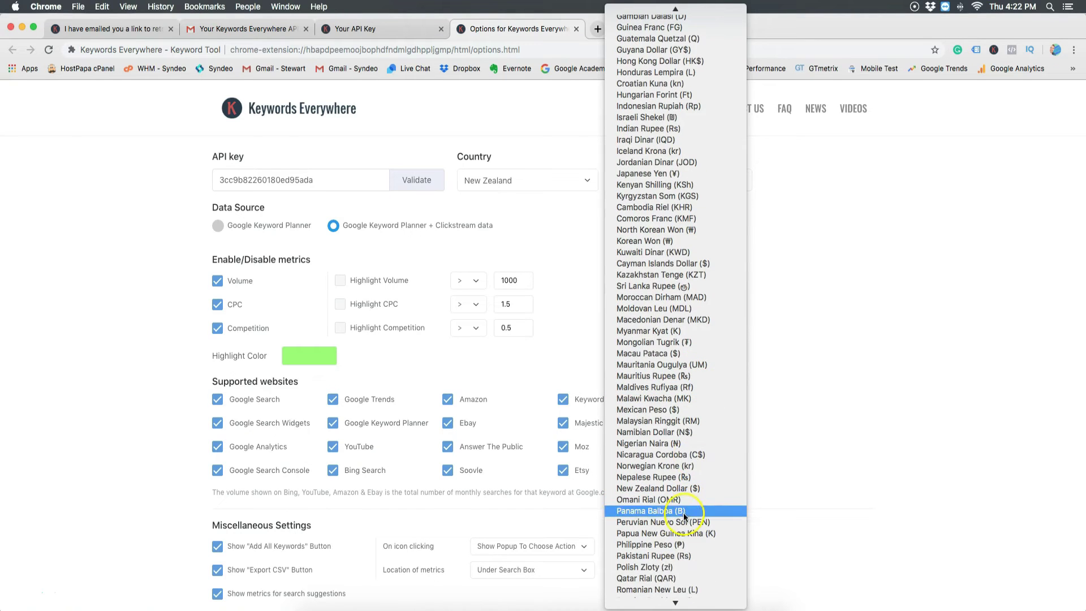
click(659, 488)
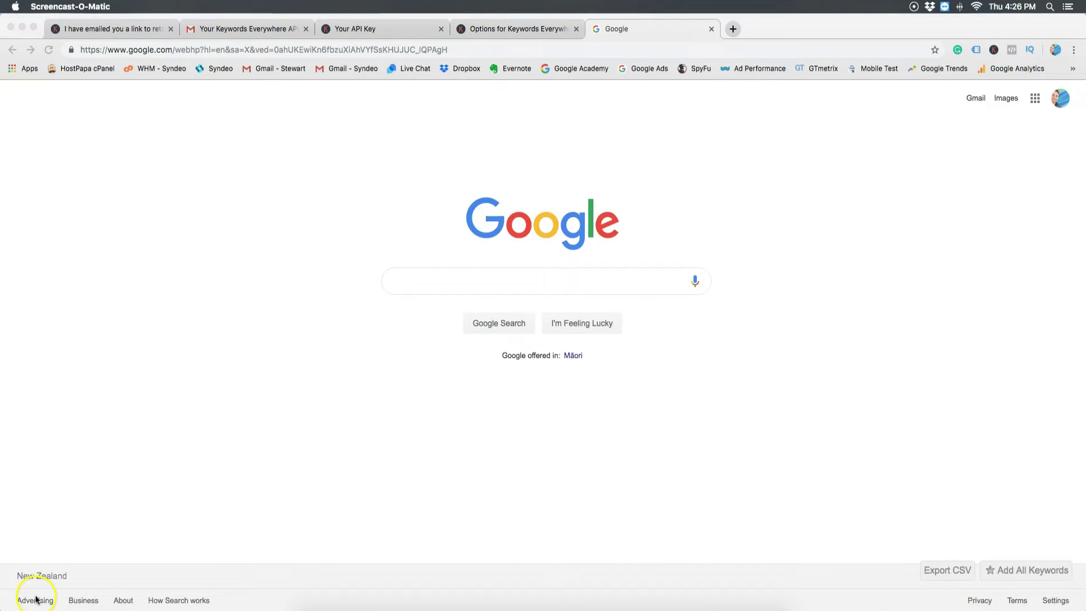
- Search Google for 'online marketing' to see its volume, CPC and competition data
click(440, 290)
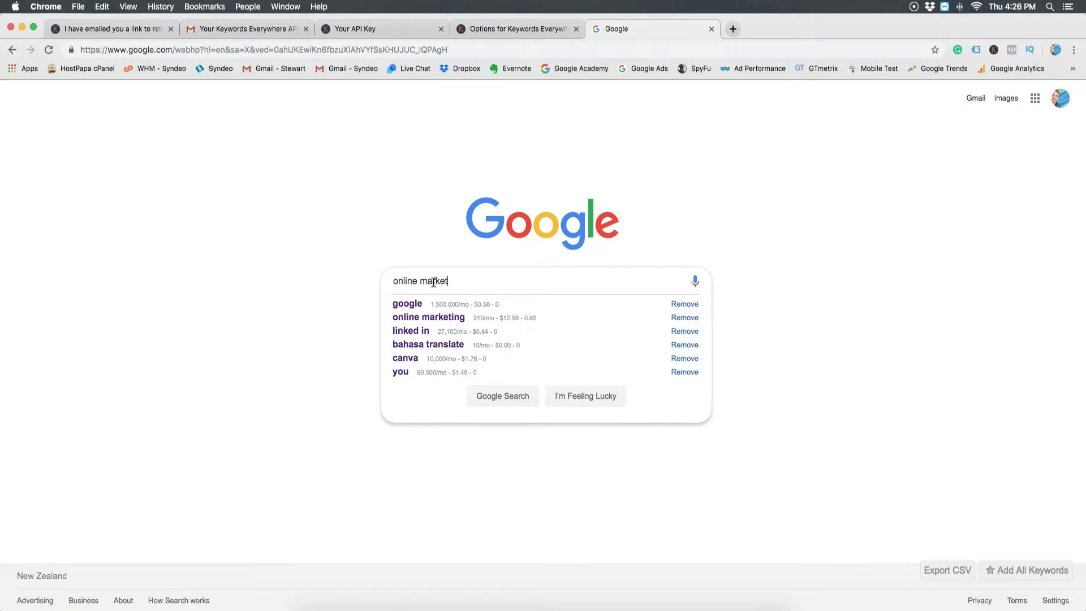
text(online marketing)
key(Return)
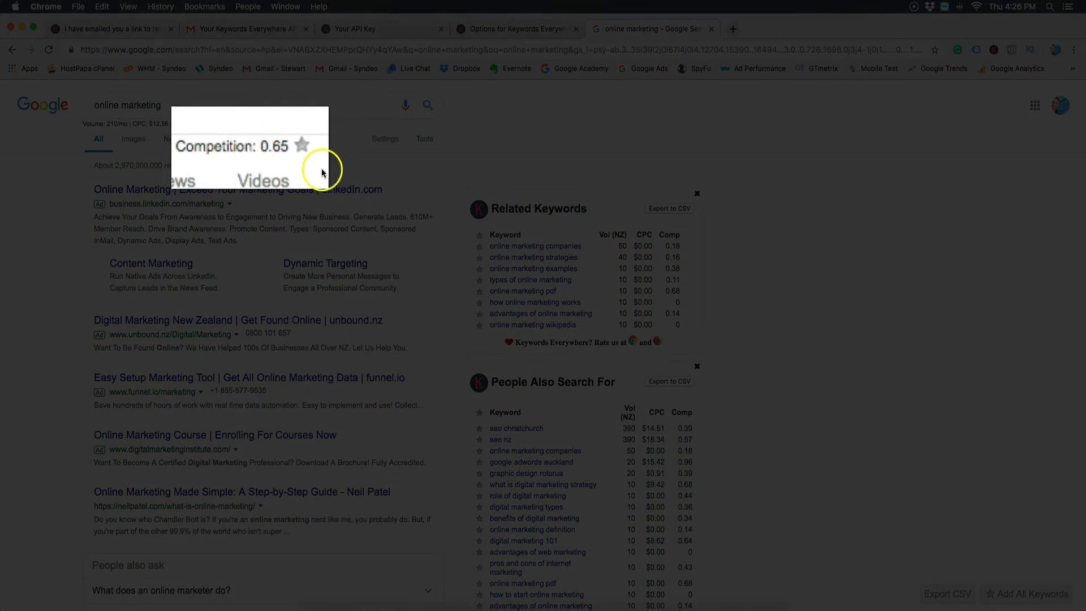
- Star 'online marketing' as a favourite keyword and view it in the My Keywords list
click(301, 146)
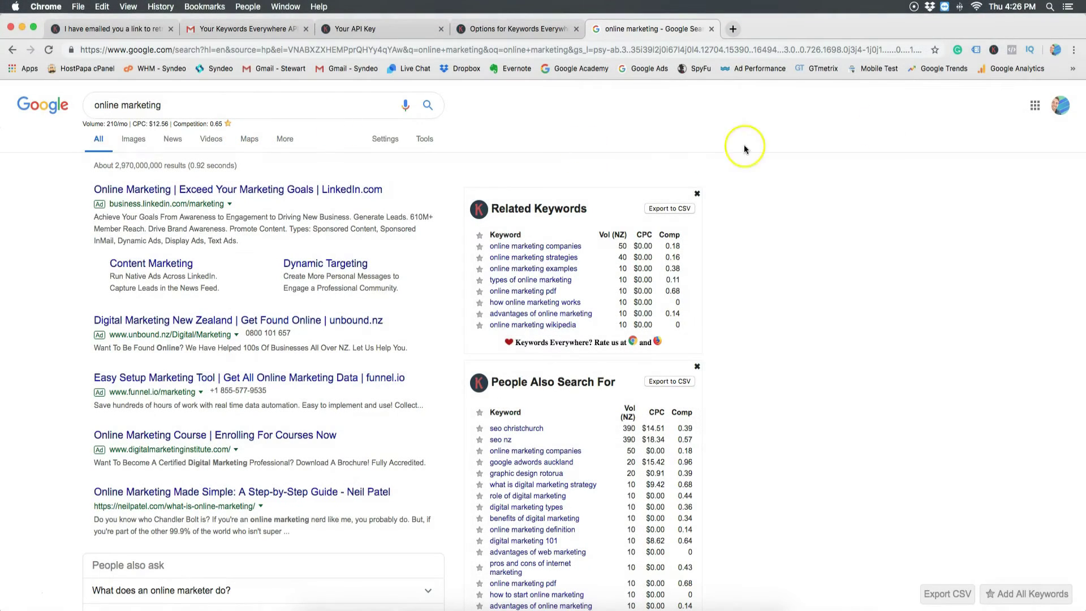
click(994, 50)
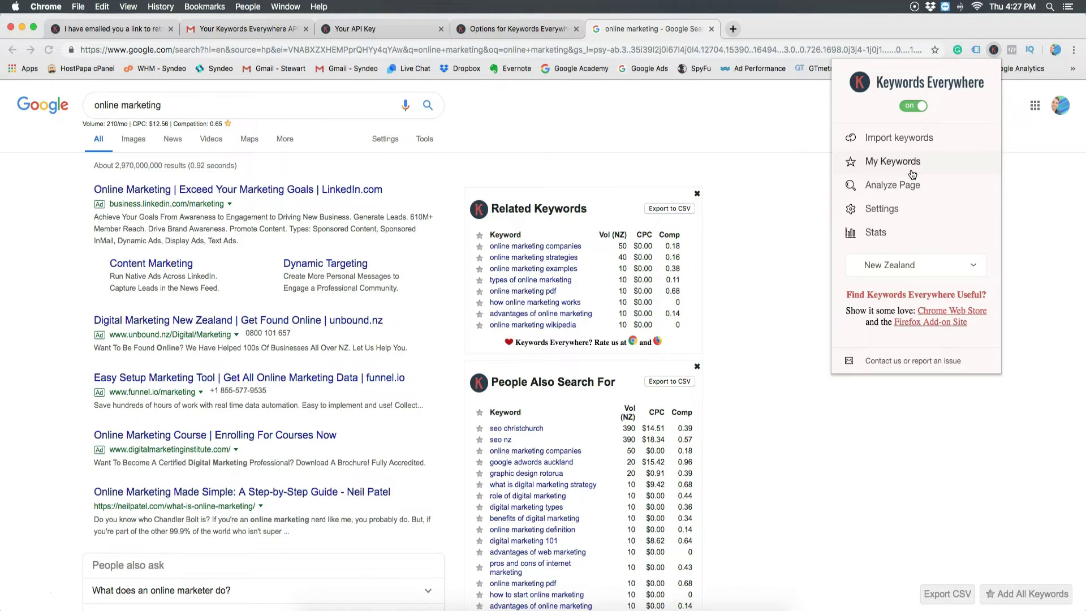
click(893, 162)
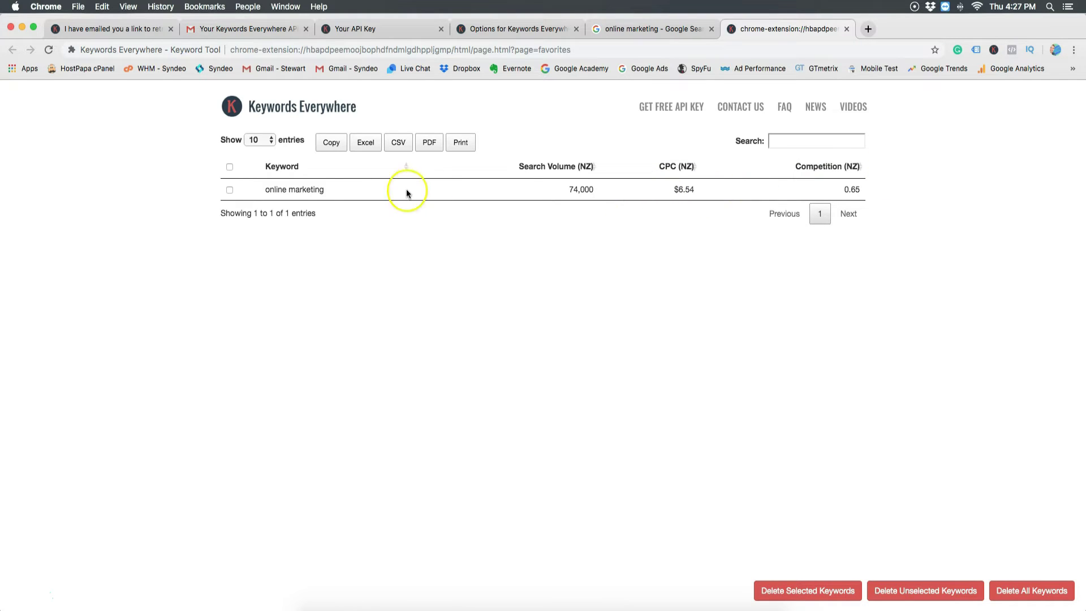
- Close My Keywords and scroll the online marketing results through the Related Keywords and People Also Search For panels
click(849, 29)
scroll(649, 187, down, 2)
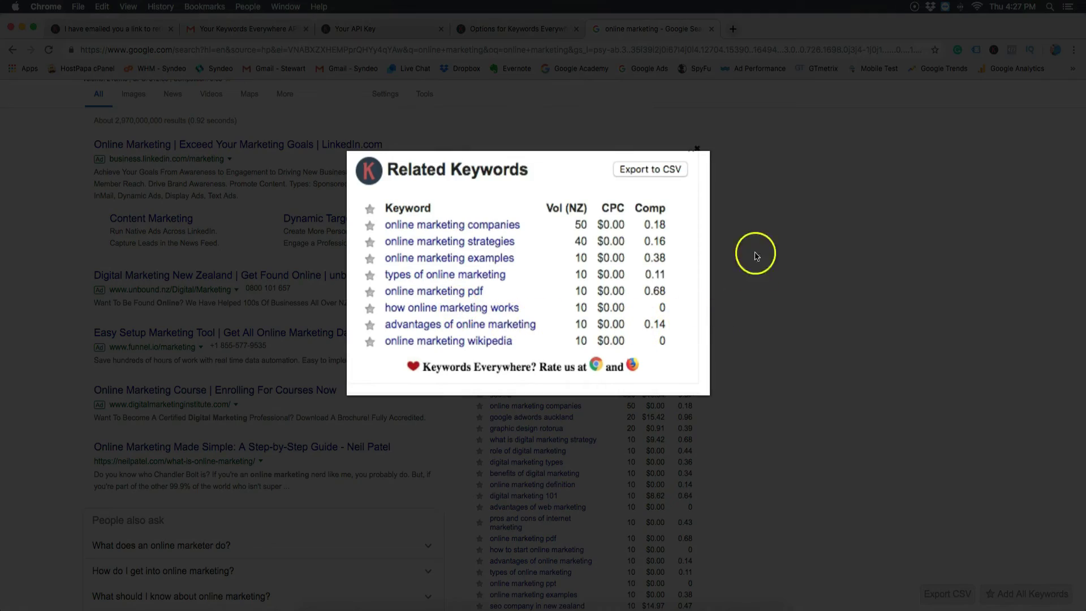
scroll(778, 263, down, 1)
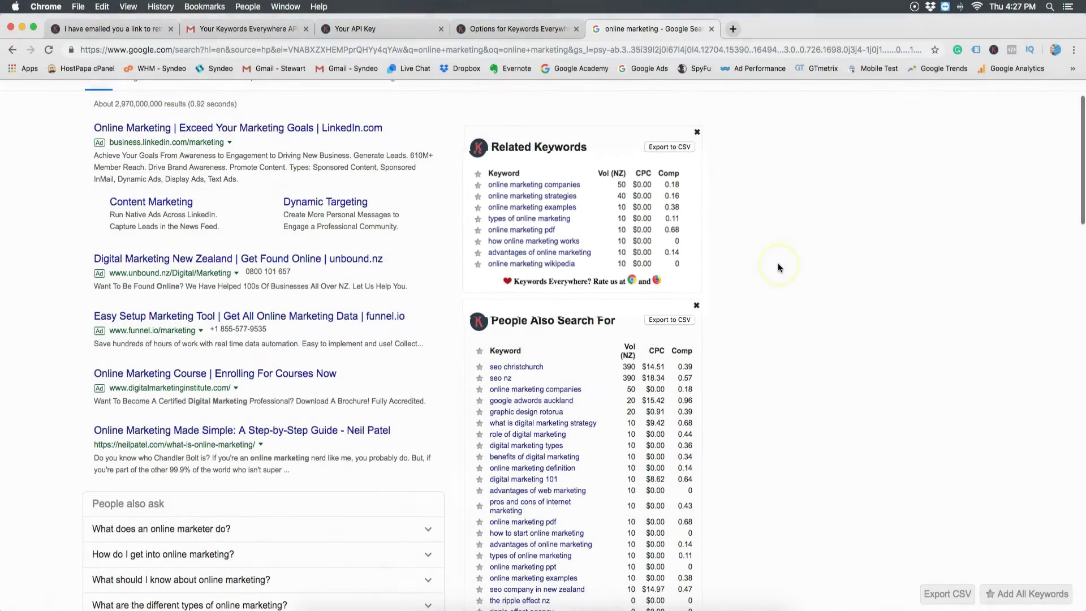
scroll(779, 263, down, 5)
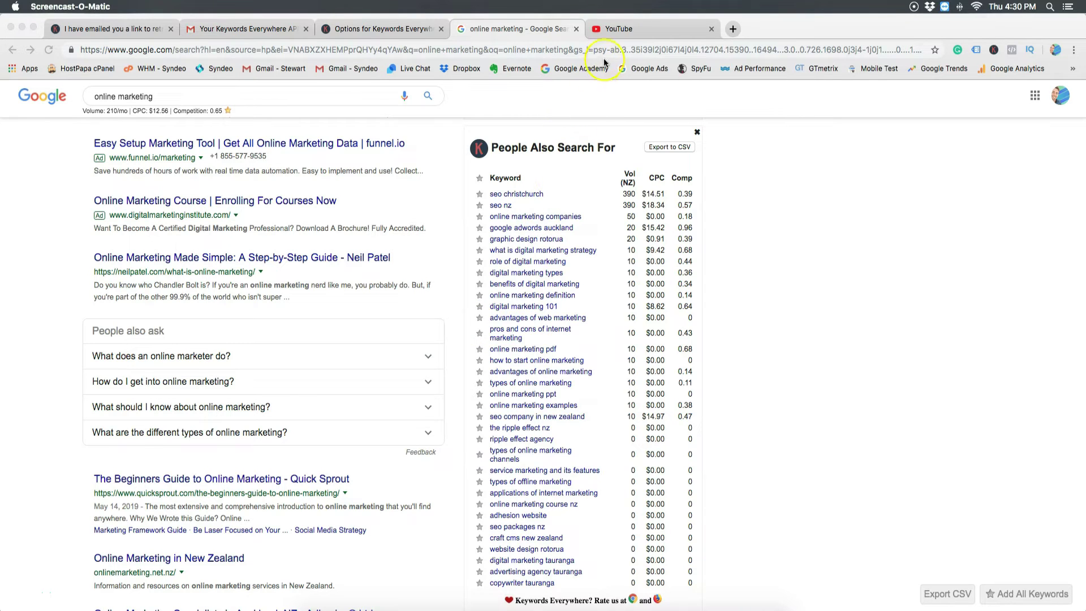
- Type 'how to' in YouTube's search box to see keyword suggestion metrics, then return to Google
click(609, 29)
click(500, 98)
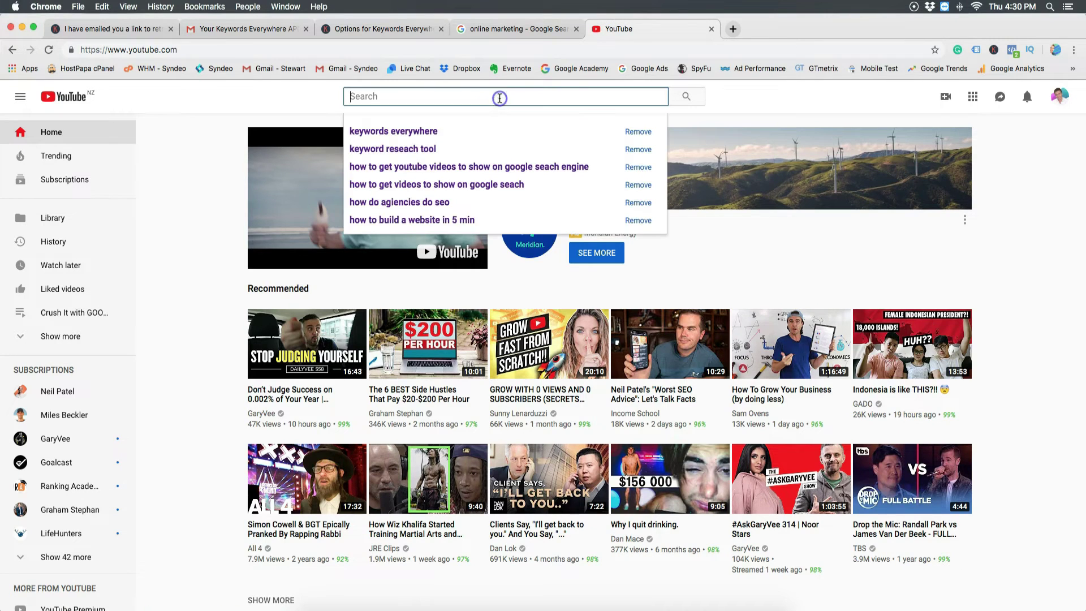
text(ho)
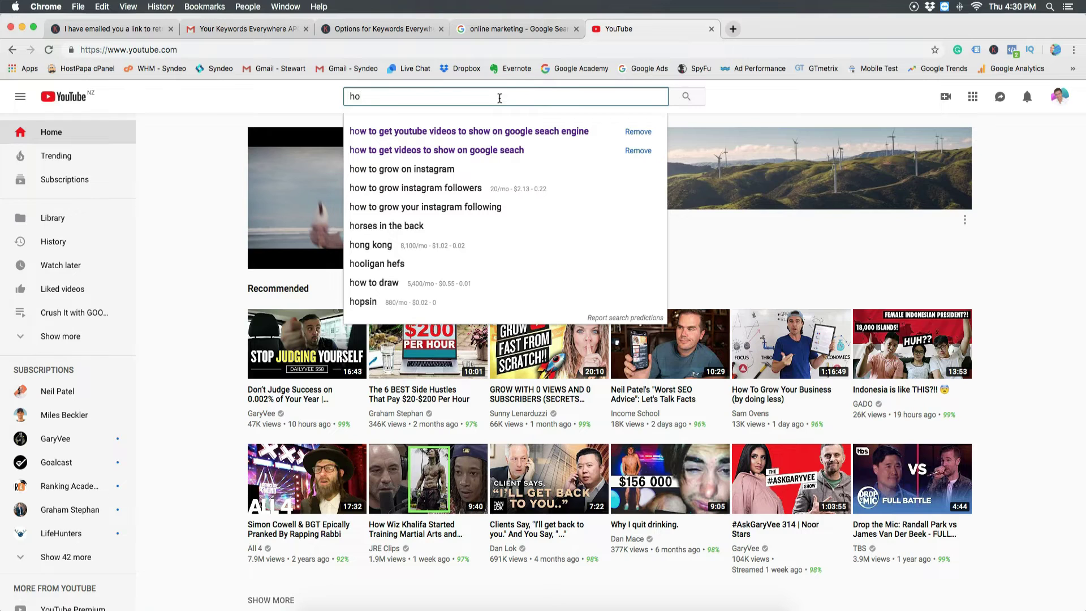
text(w to)
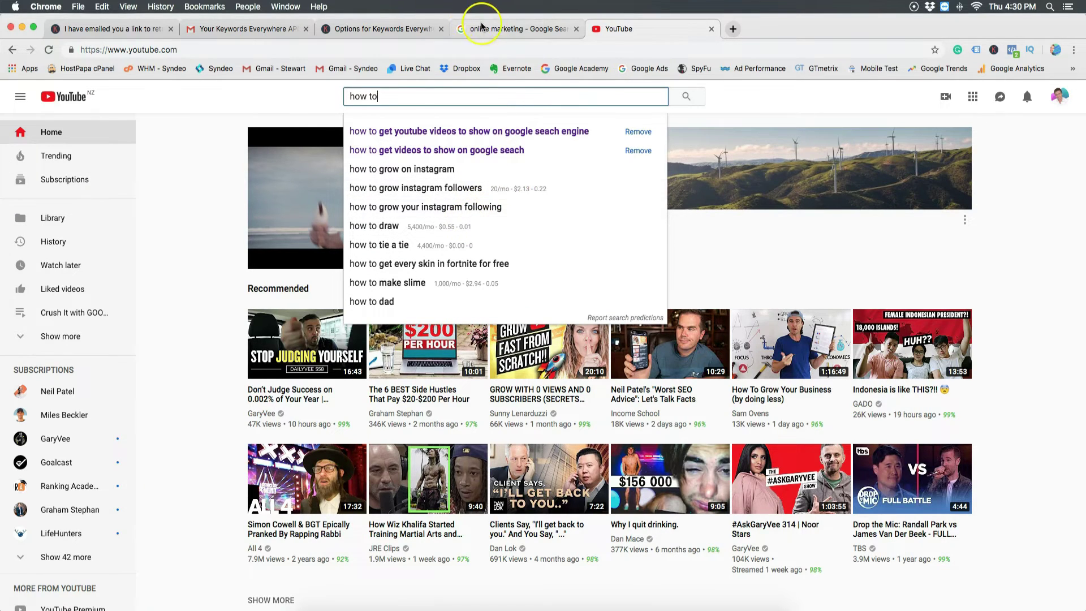
click(407, 30)
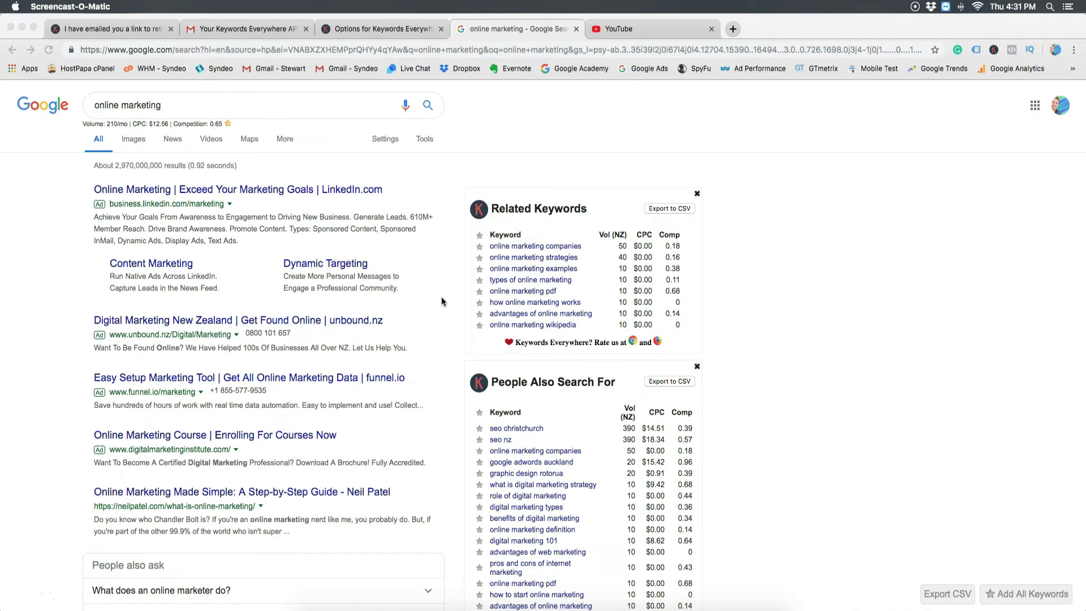
scroll(441, 301, down, 1)
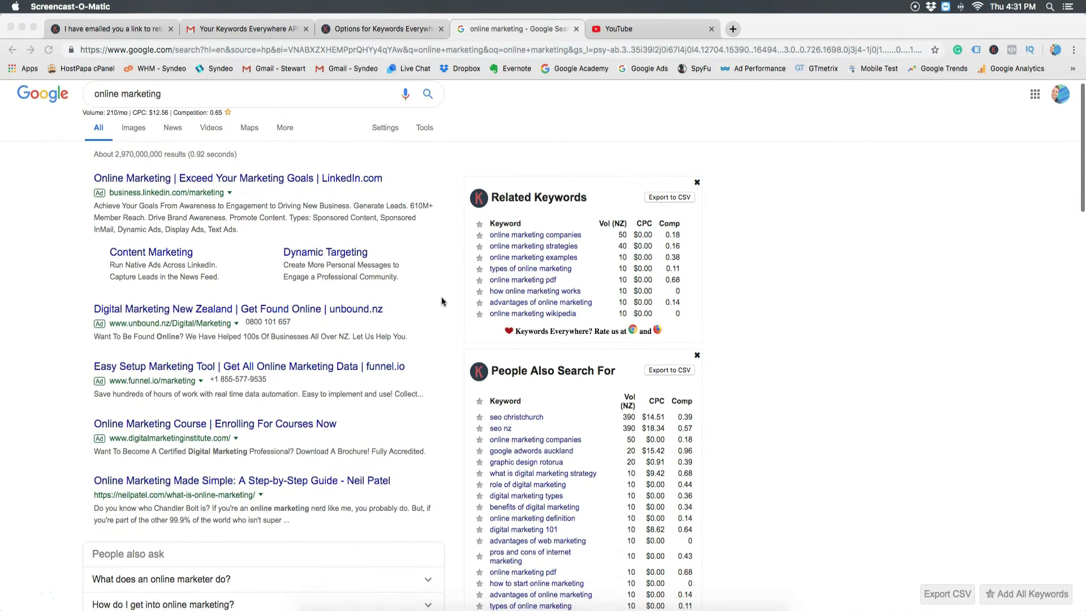
scroll(412, 273, up, 1)
click(247, 104)
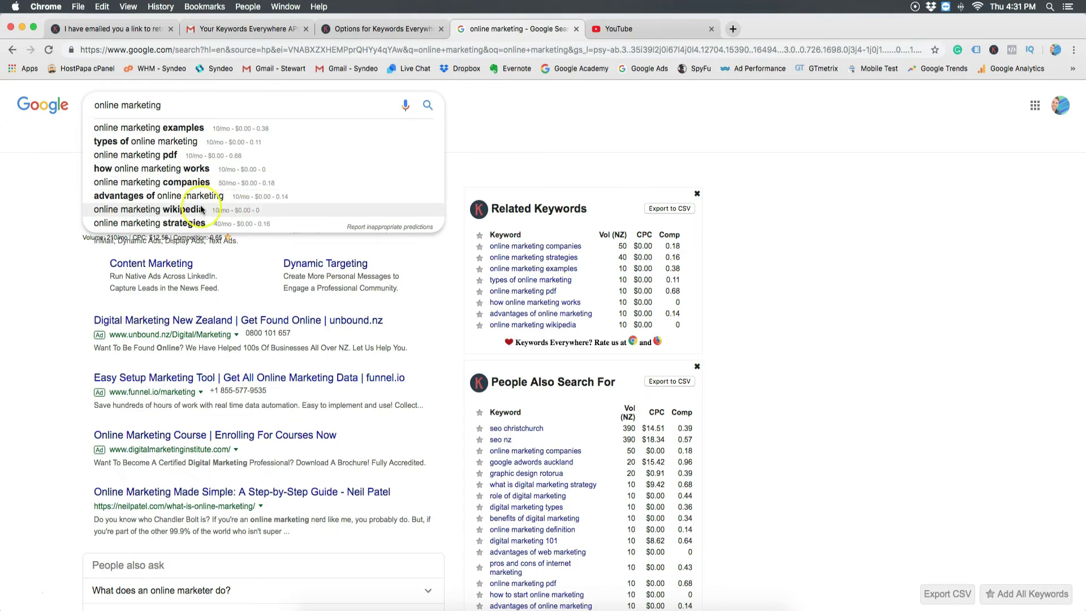
click(447, 97)
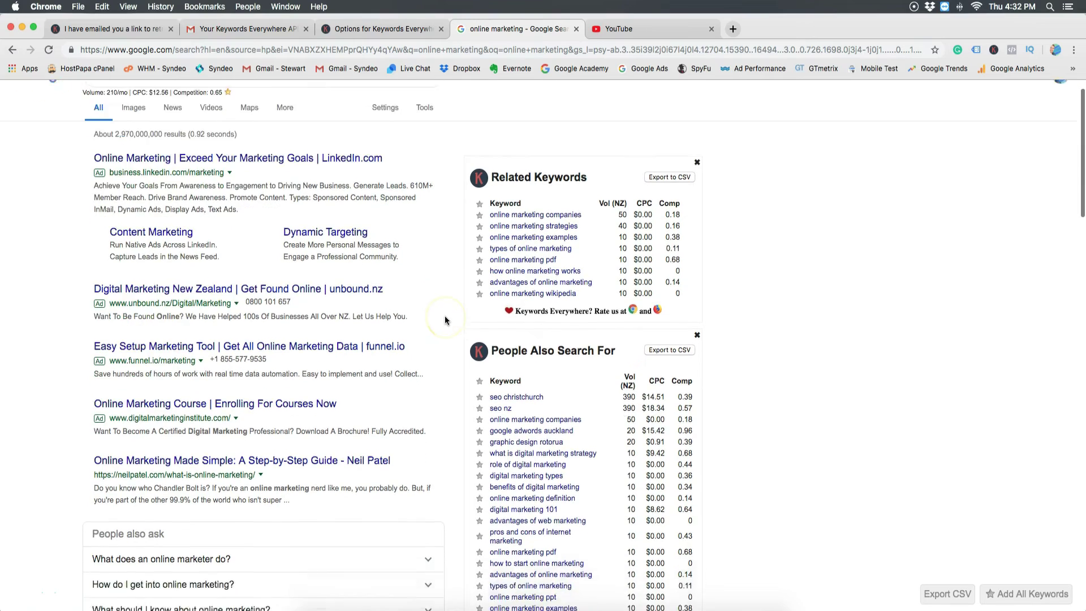
scroll(446, 320, down, 3)
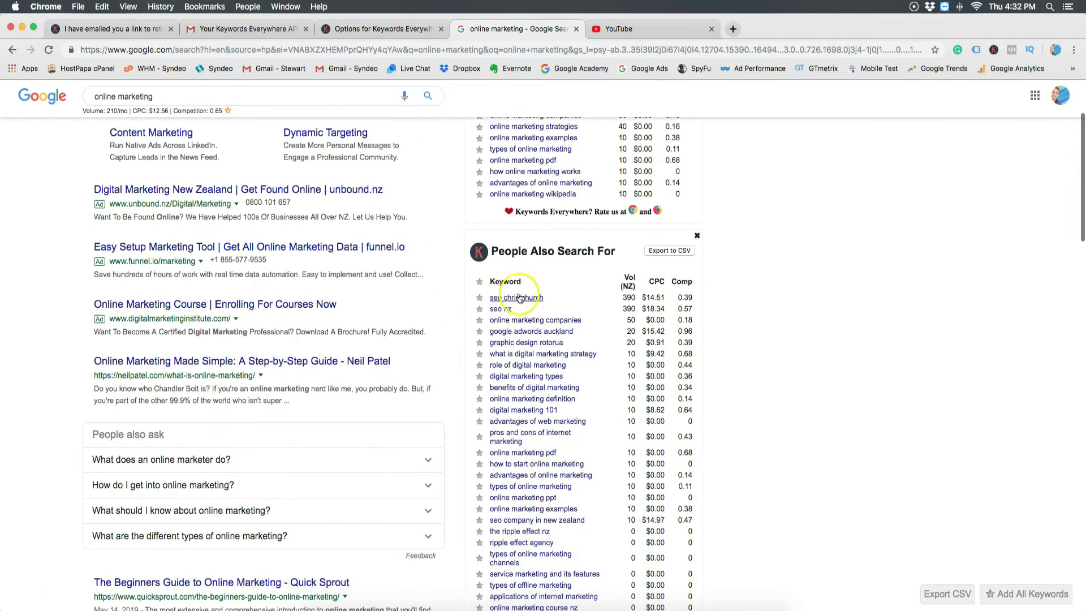
scroll(521, 347, down, 2)
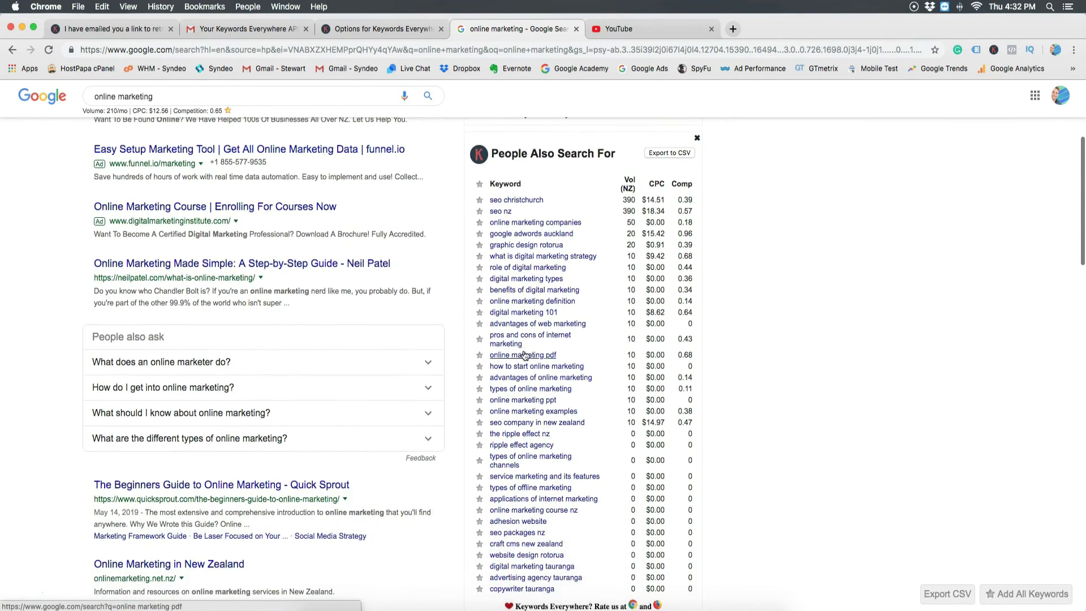
scroll(524, 428, down, 1)
scroll(524, 428, down, 2)
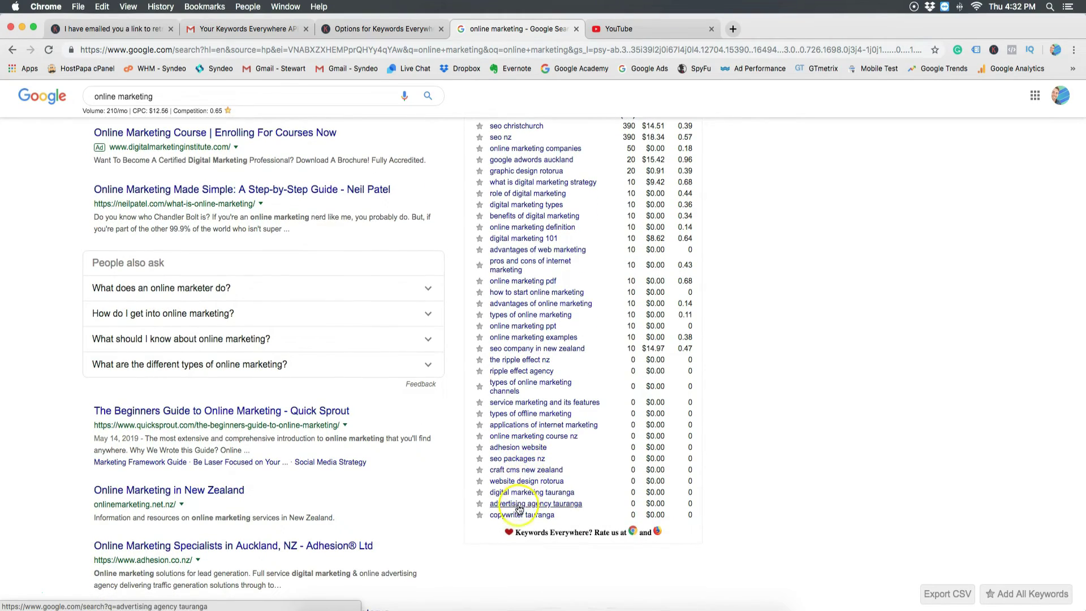
scroll(453, 496, up, 5)
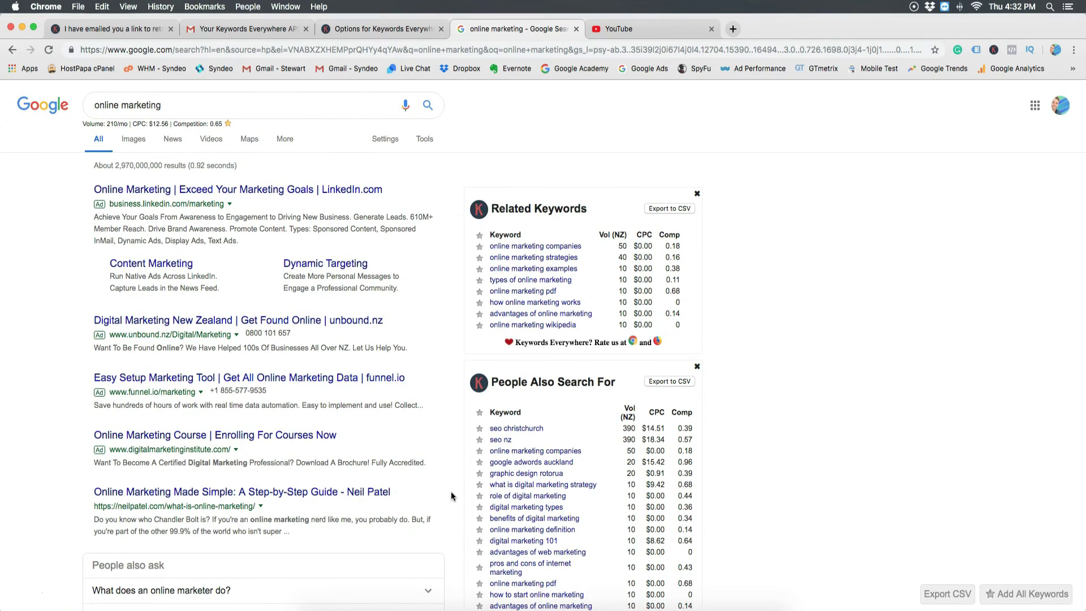
scroll(451, 497, down, 1)
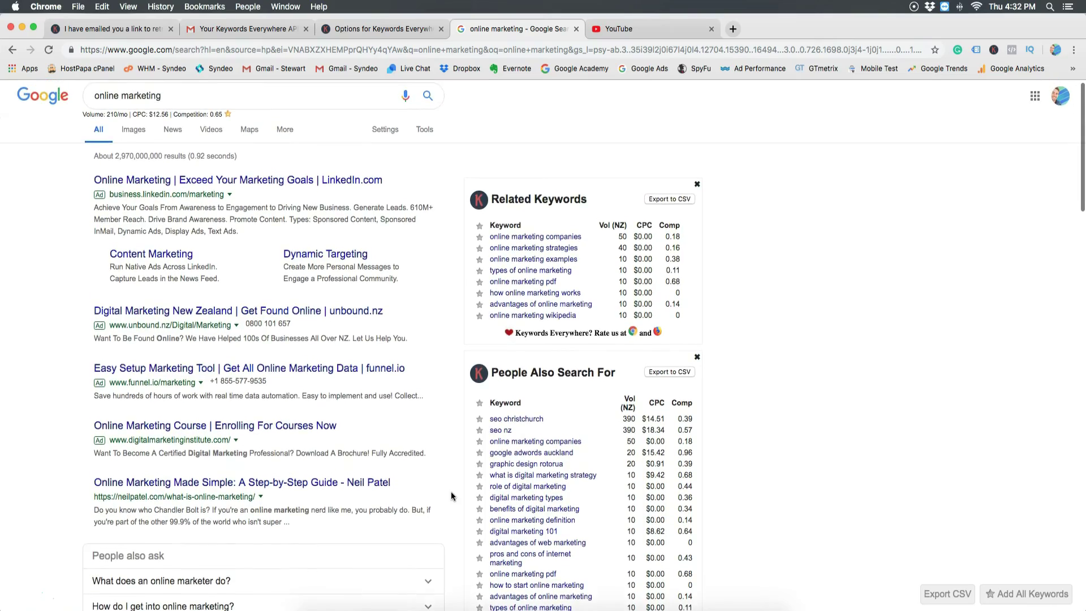